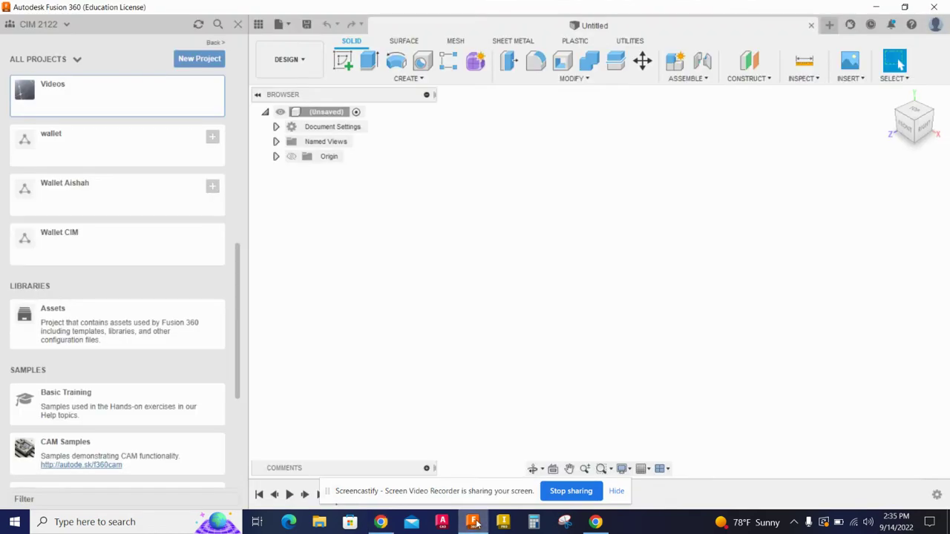
- Start a sketch on the front plane and anchor a 2-point rectangle at the origin
click(475, 523)
click(345, 66)
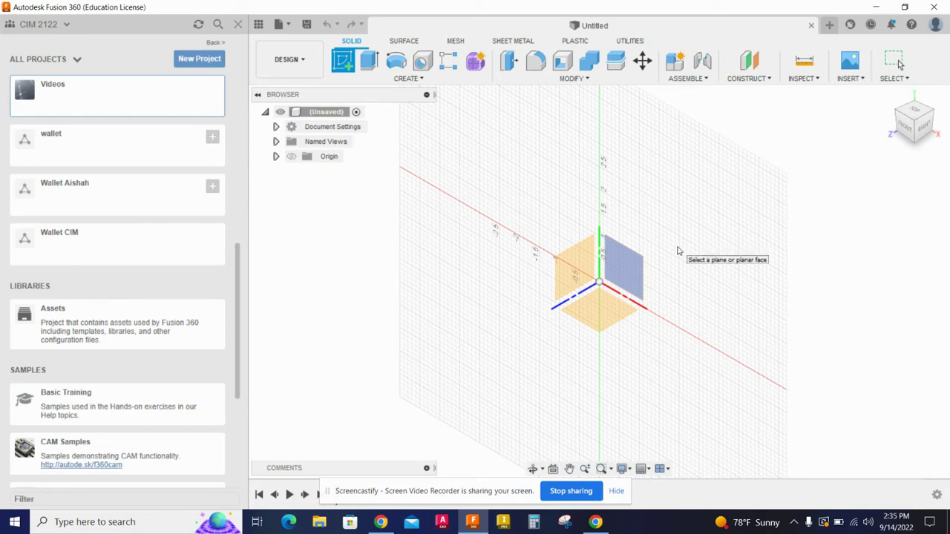
click(678, 251)
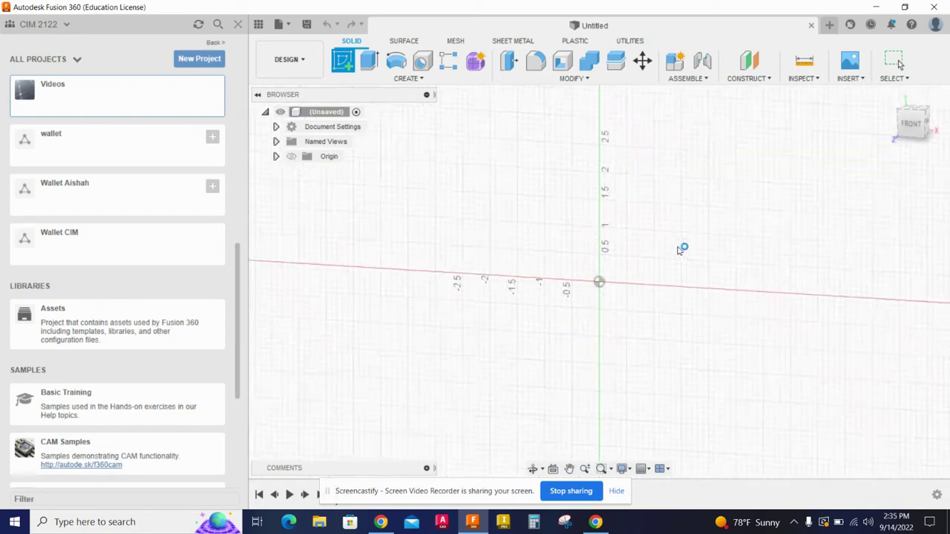
click(369, 60)
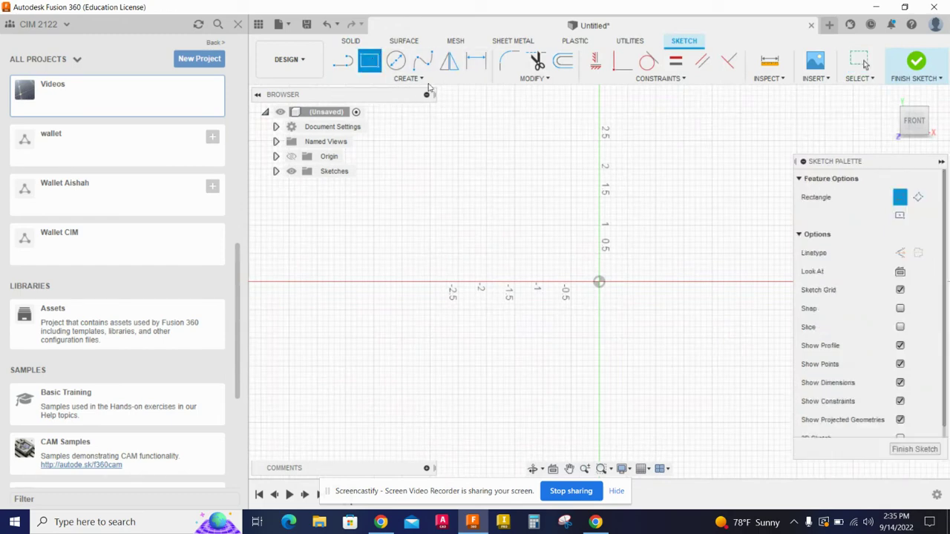
click(600, 283)
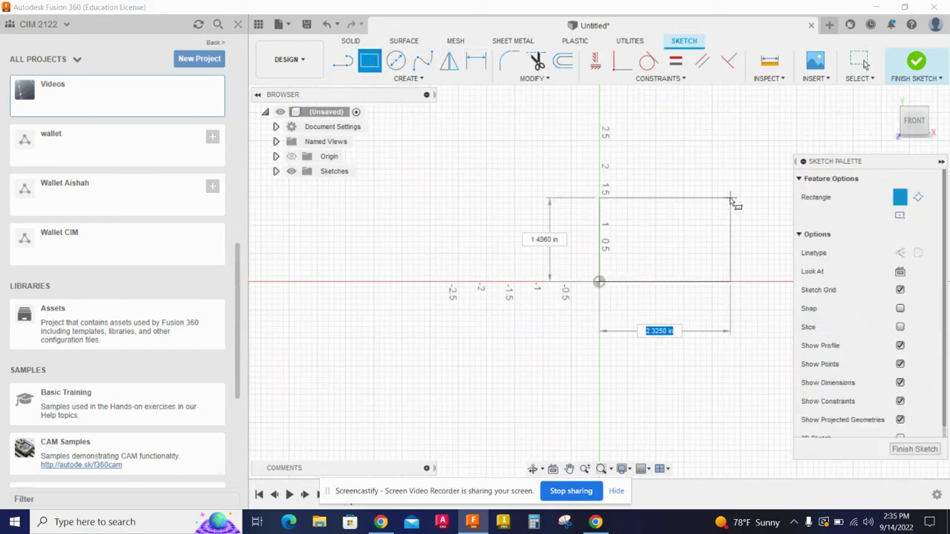
- Size the rectangle 5.125 by 2.75 in and finish the sketch
text(5.1)
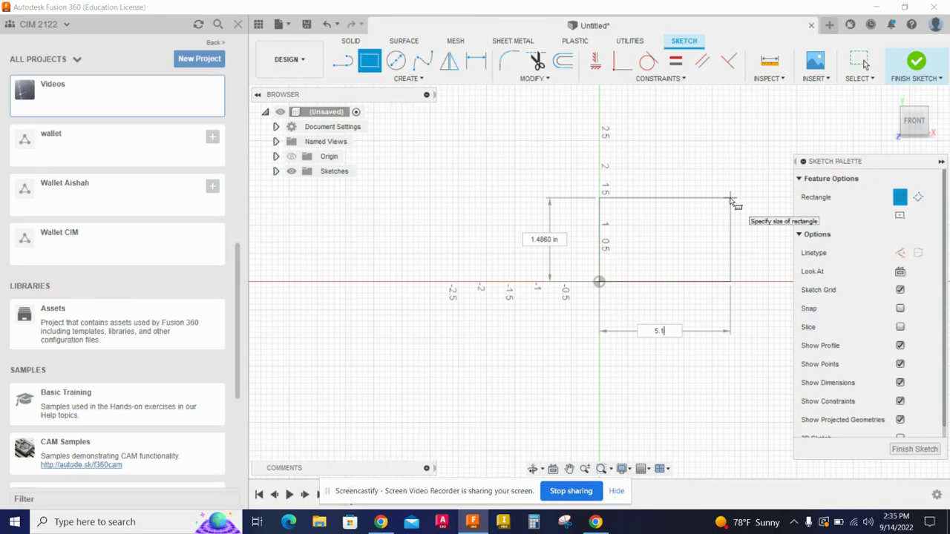
text(25)
key(Tab)
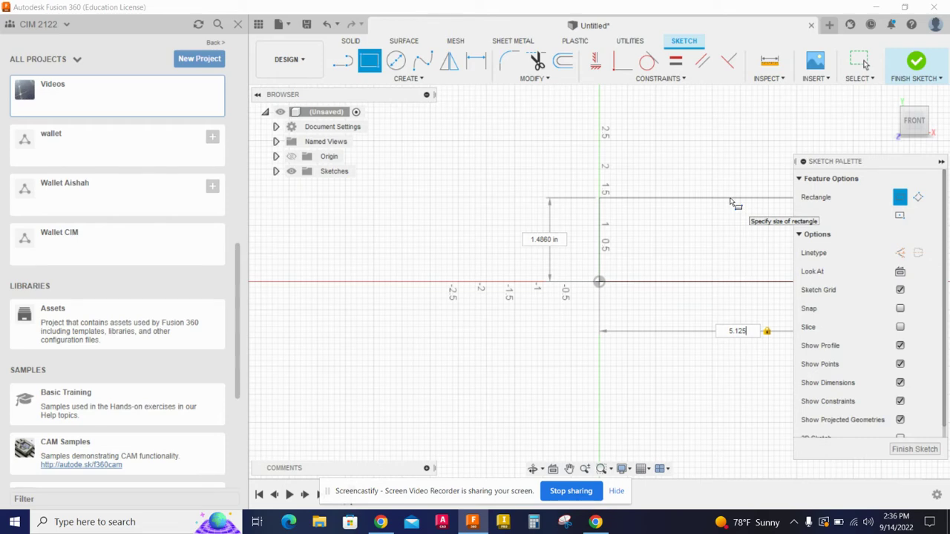
key(Tab)
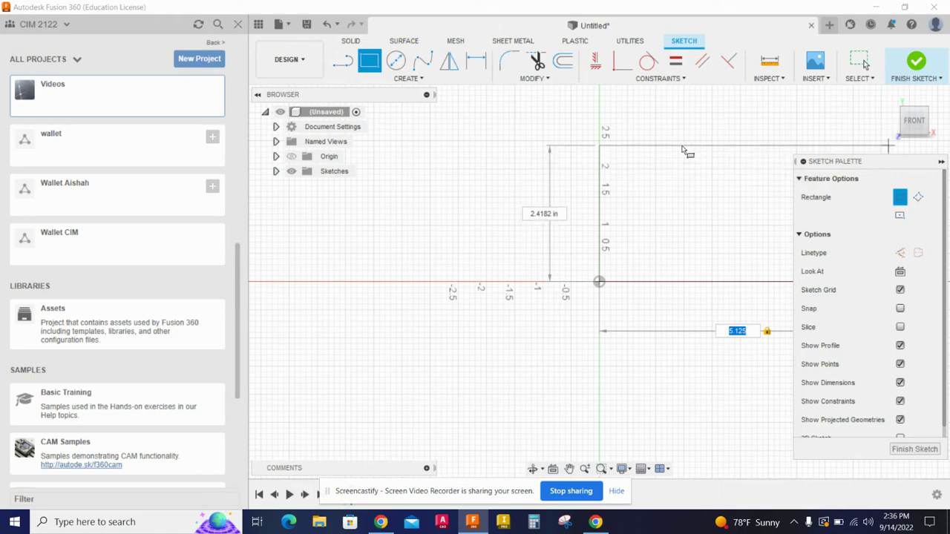
text(2.75)
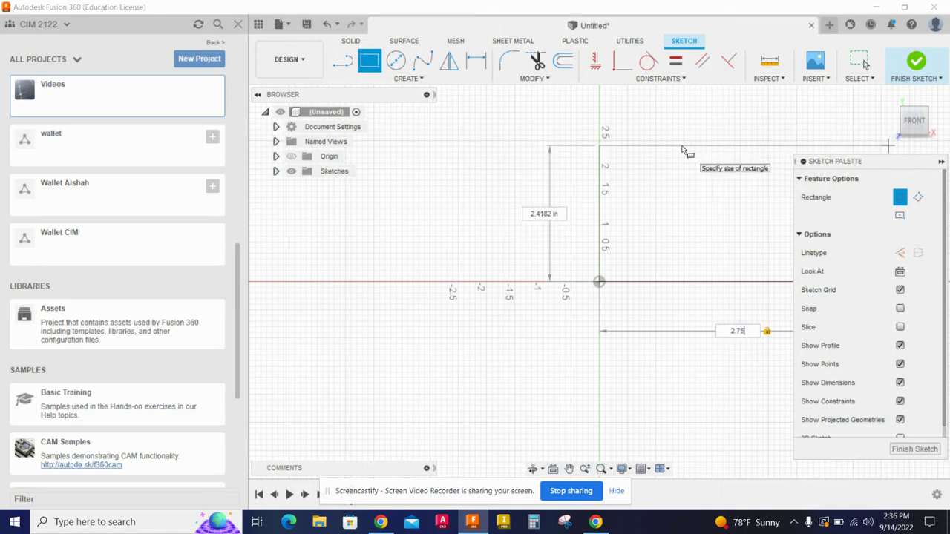
key(ctrl+a)
text(5)
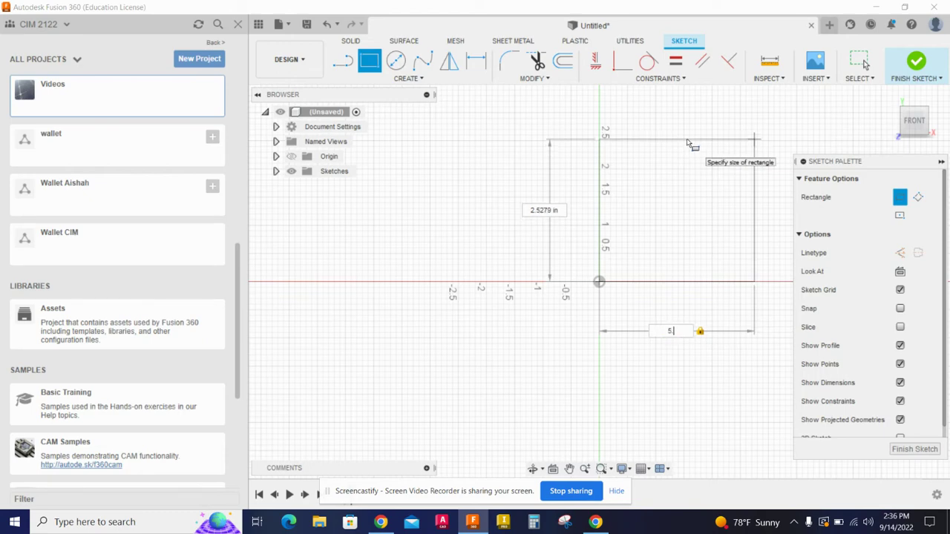
text(.125)
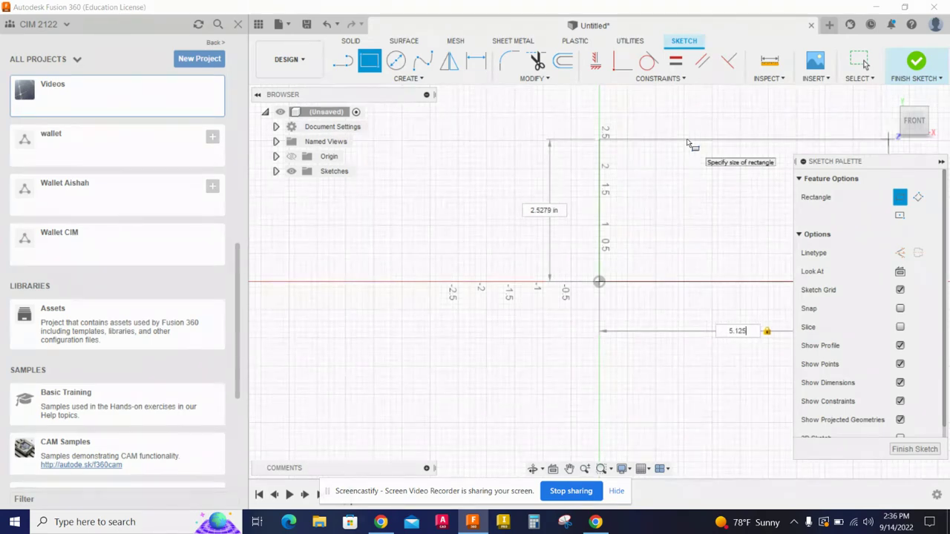
key(ctrl+a)
key(Tab)
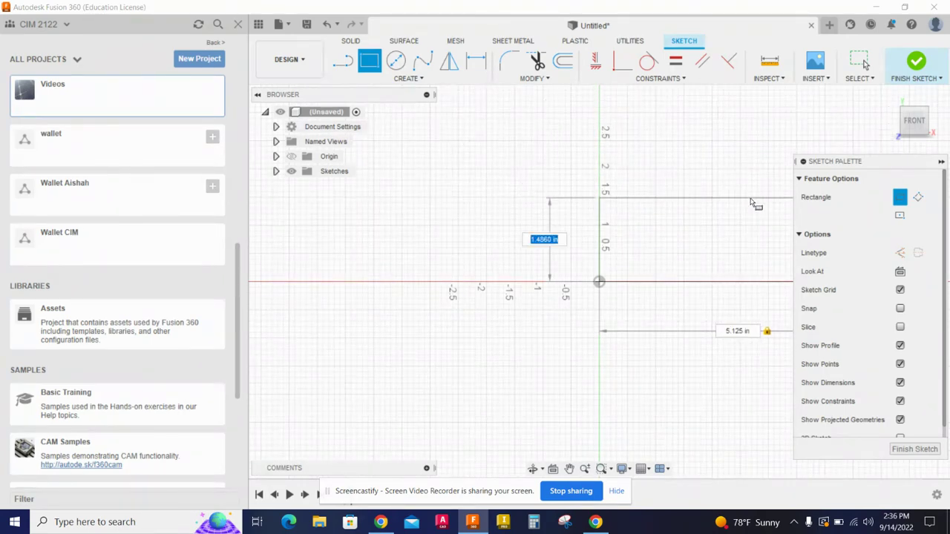
text(2.75)
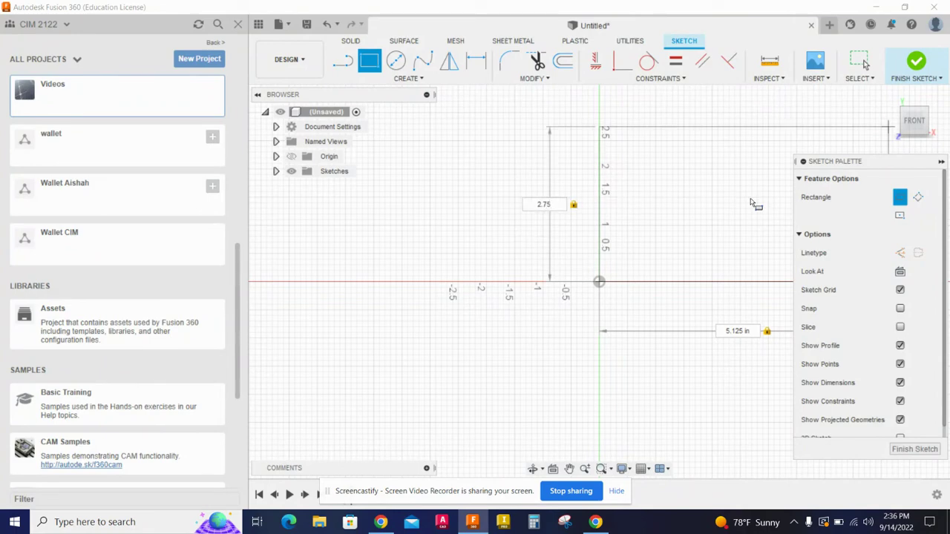
key(Return)
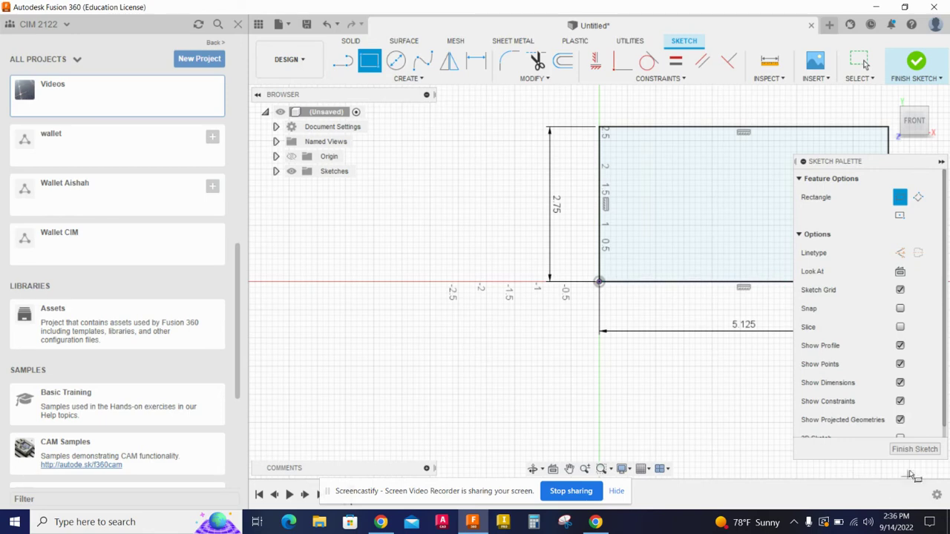
click(915, 449)
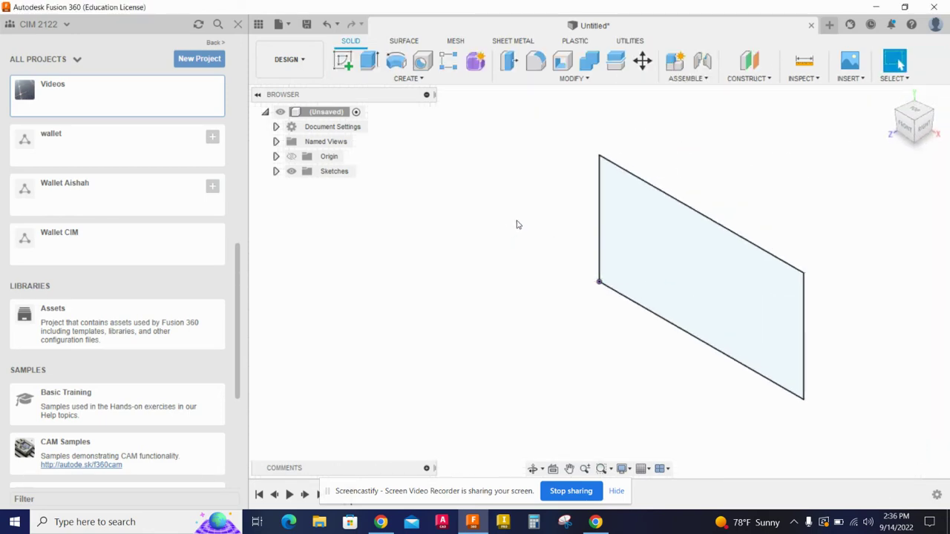
- Extrude the rectangle profile 1.75 in into a solid block, then view it from the front
click(369, 61)
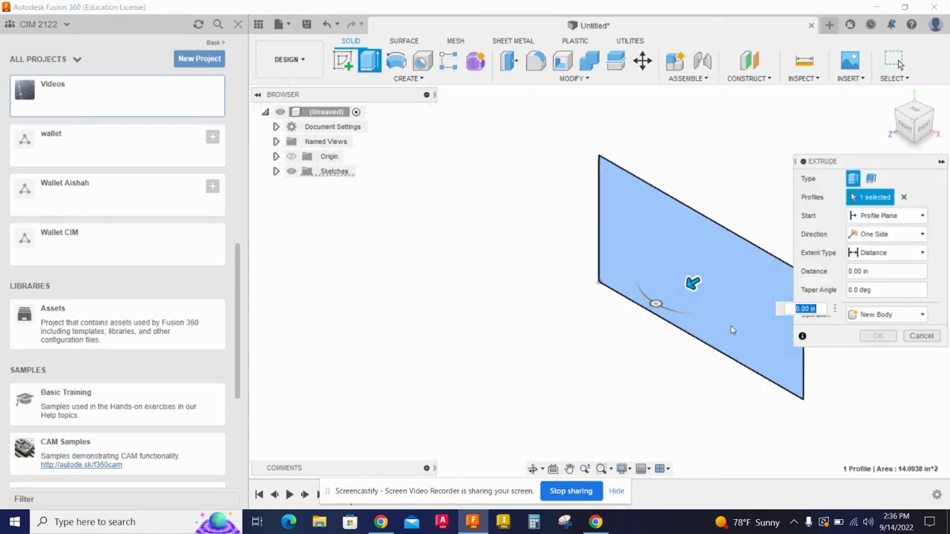
drag(692, 283, 661, 301)
click(873, 271)
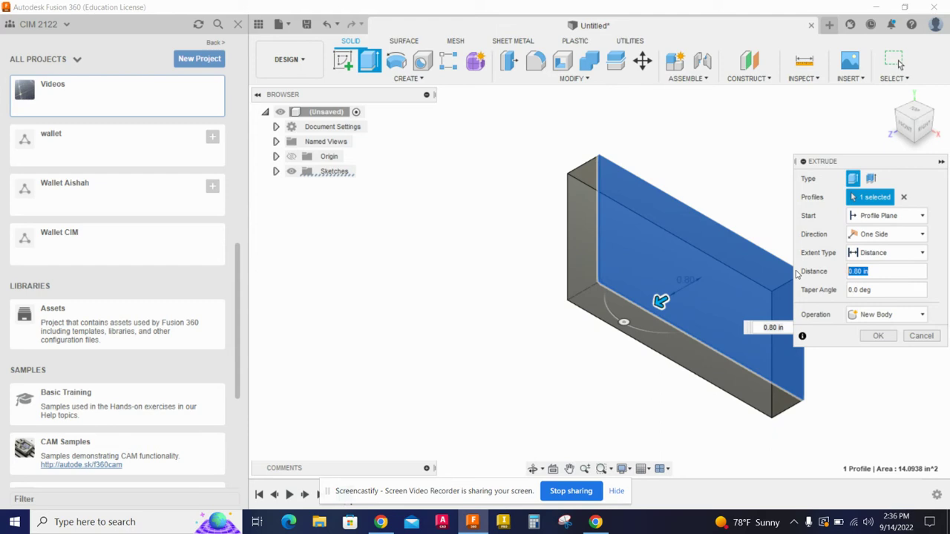
text(1.75)
key(Return)
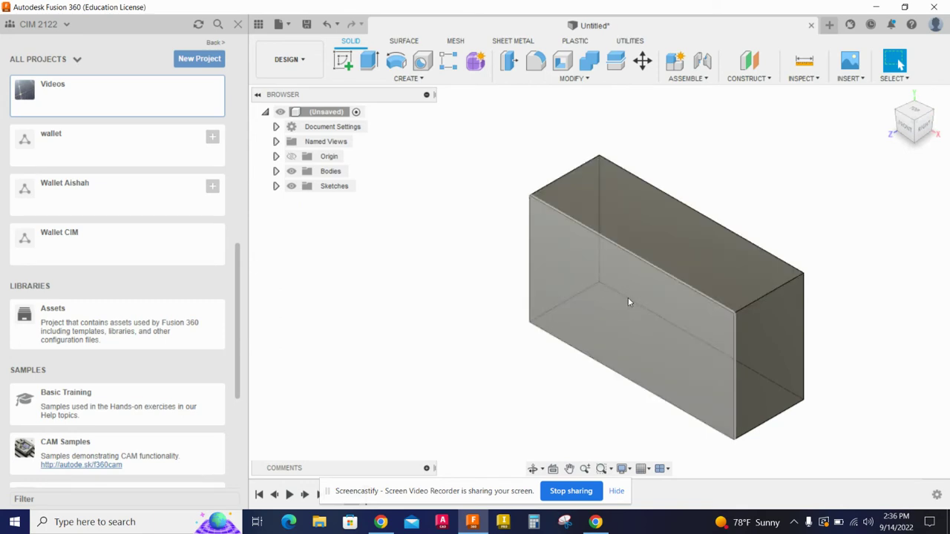
click(904, 125)
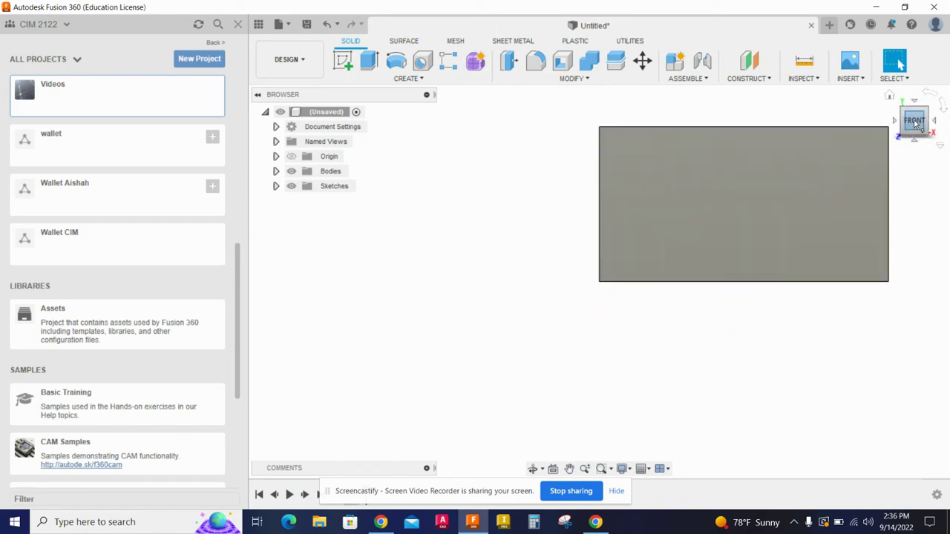
- Set the current front-facing view as the ViewCube's Top
right_click(917, 123)
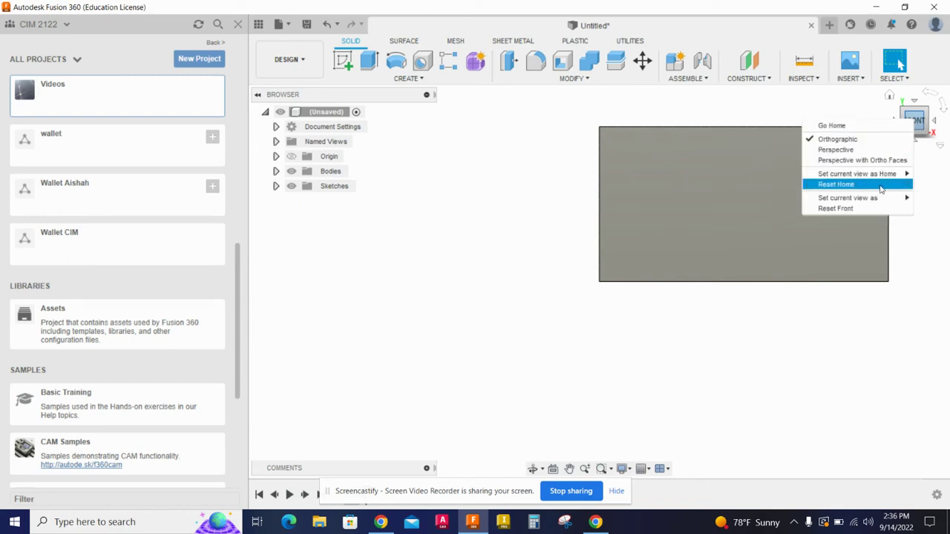
mouse_move(876, 203)
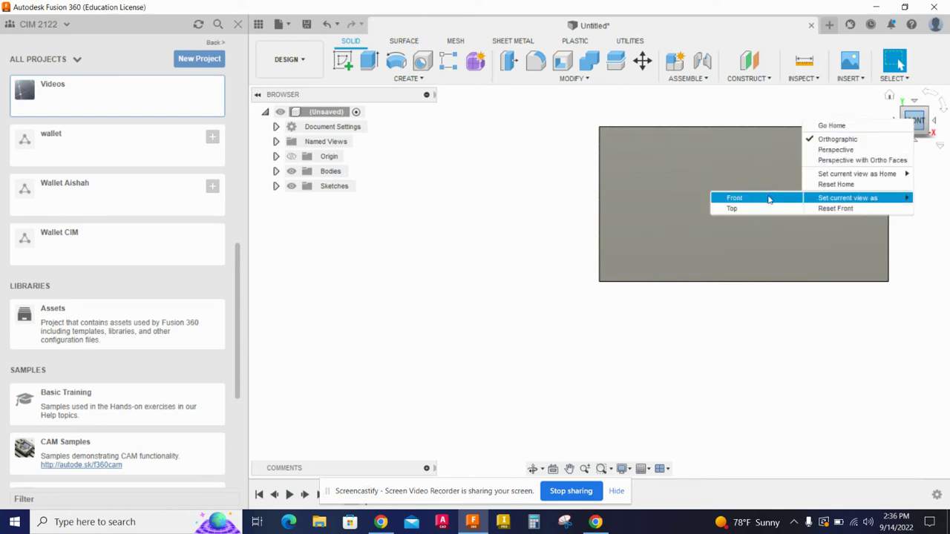
click(732, 209)
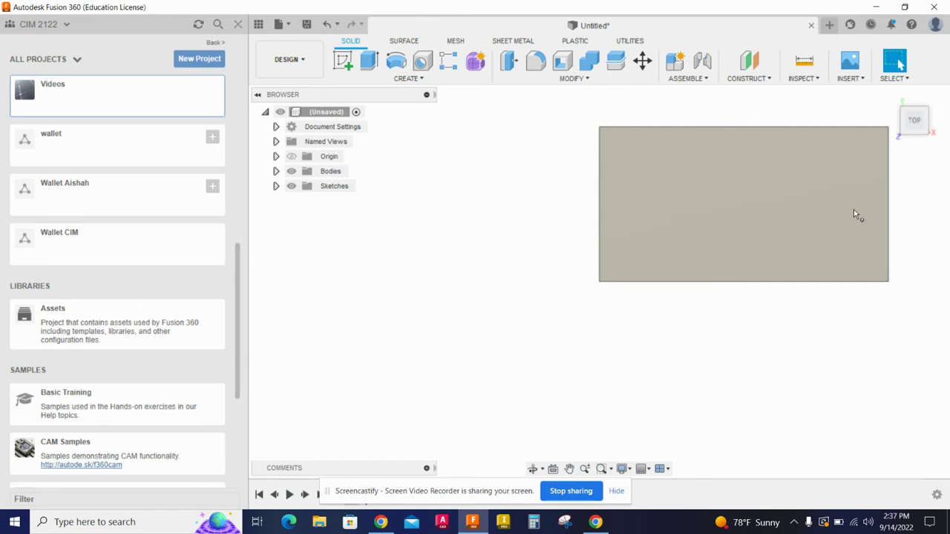
- Check the new orientation through ViewCube edge, corner and top views and an orbit
mouse_move(916, 116)
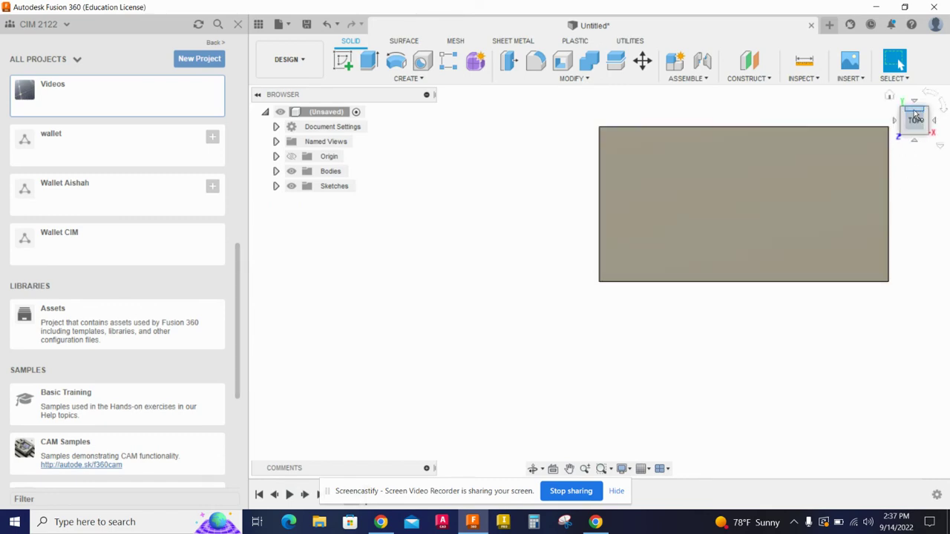
click(916, 116)
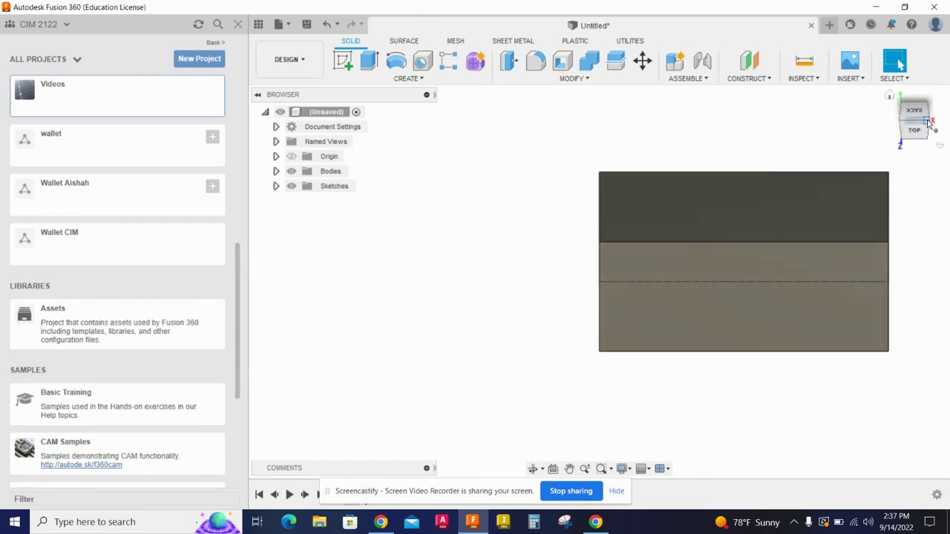
click(927, 123)
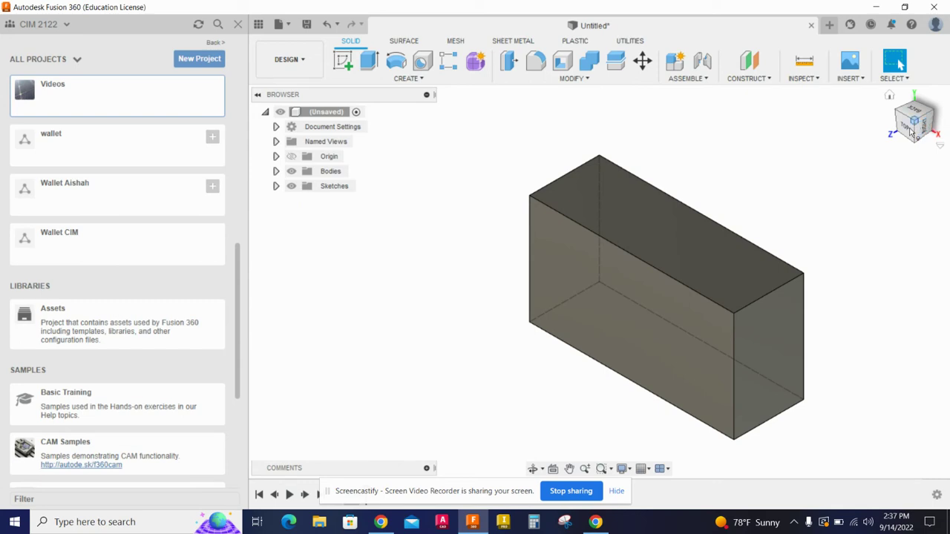
click(907, 129)
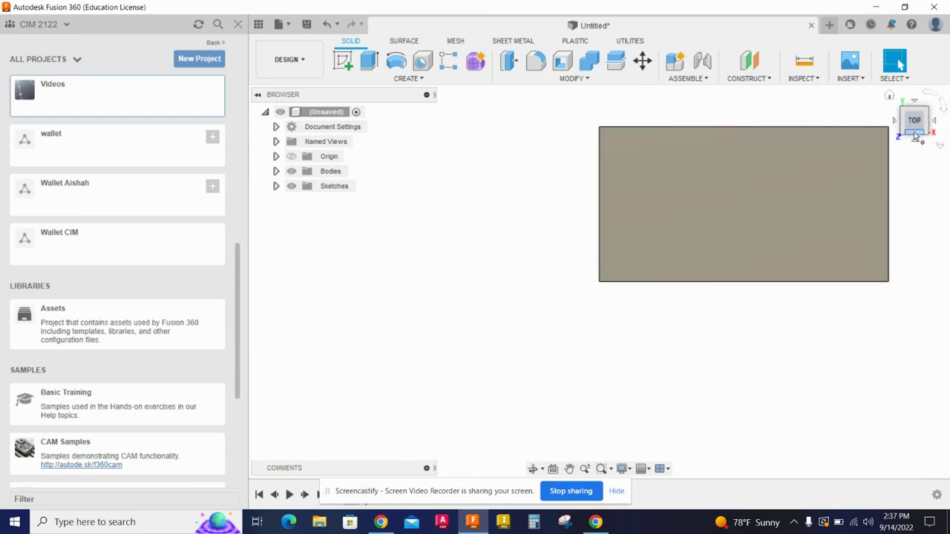
click(914, 135)
shift+middle_drag(852, 191, 809, 280)
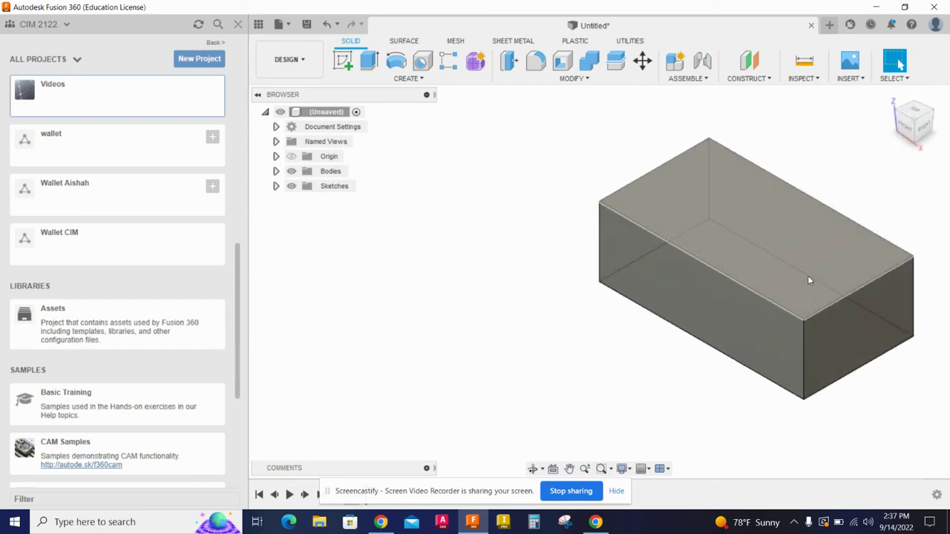
scroll(509, 210, down, 3)
scroll(777, 223, up, 1)
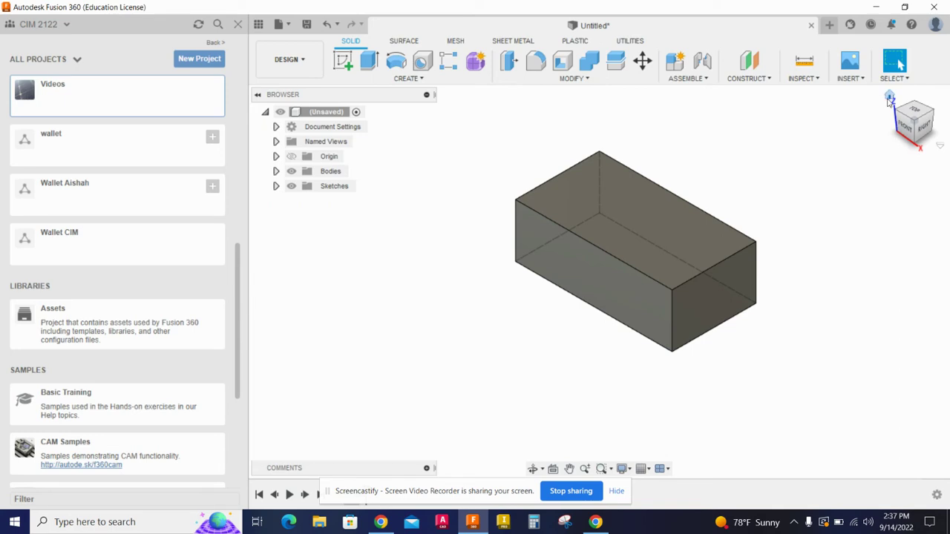
- Store the isometric corner view as Home, fitted to view, and test returning to it
right_click(918, 127)
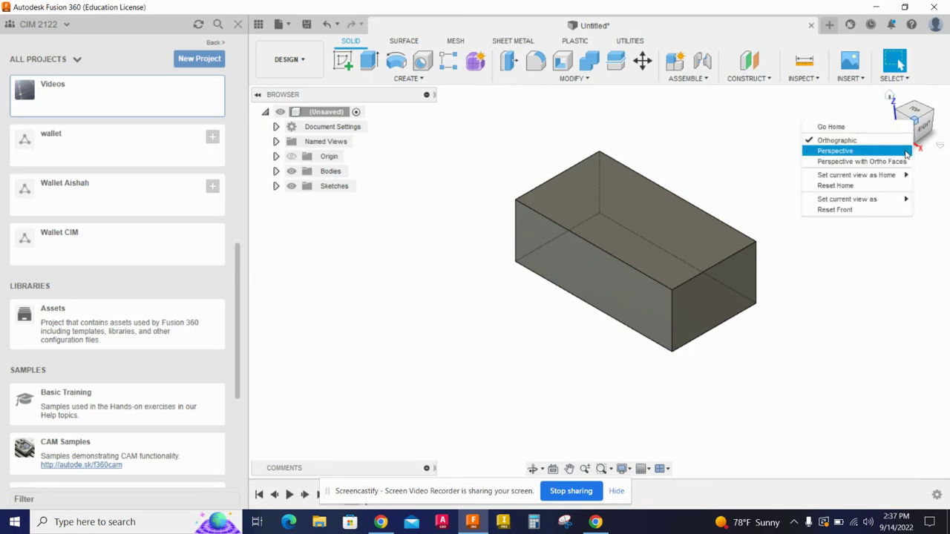
mouse_move(900, 178)
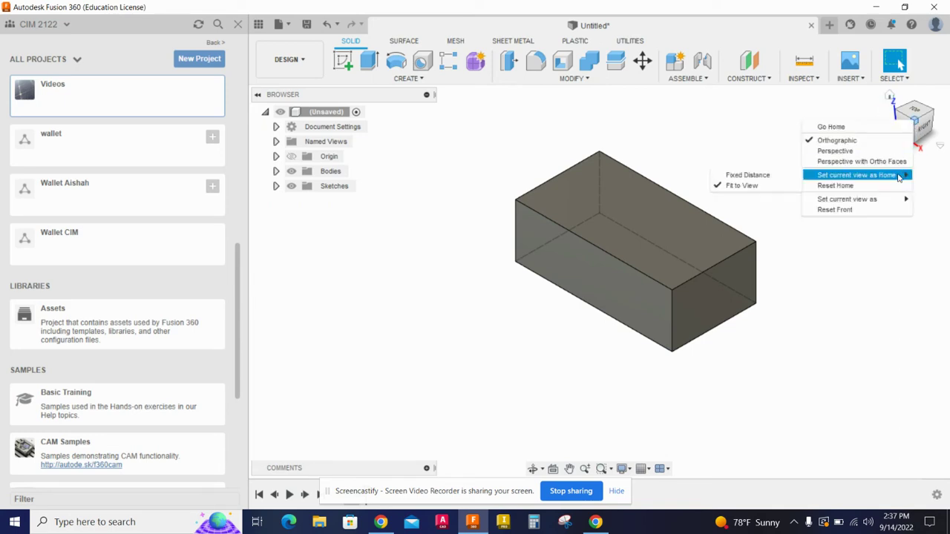
click(765, 190)
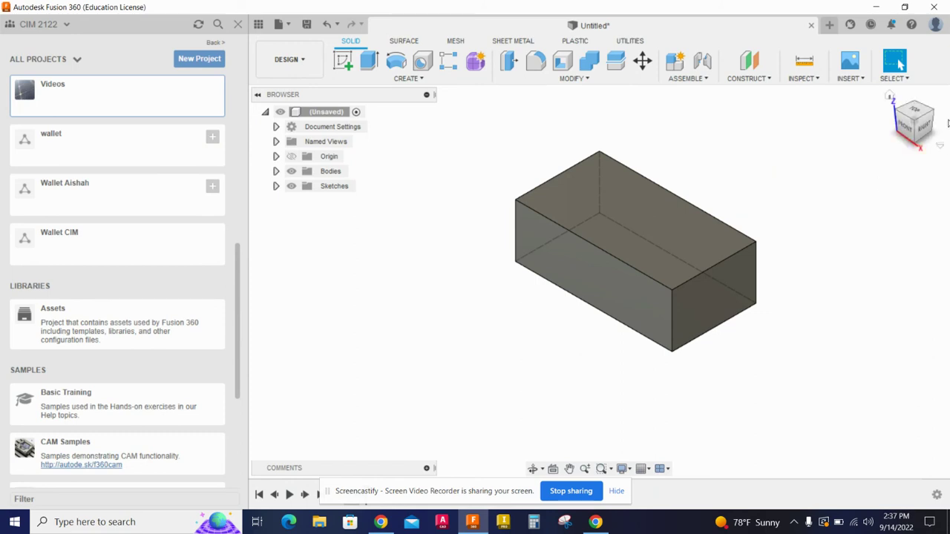
mouse_move(913, 118)
mouse_down()
mouse_move(928, 122)
mouse_move(944, 152)
mouse_up()
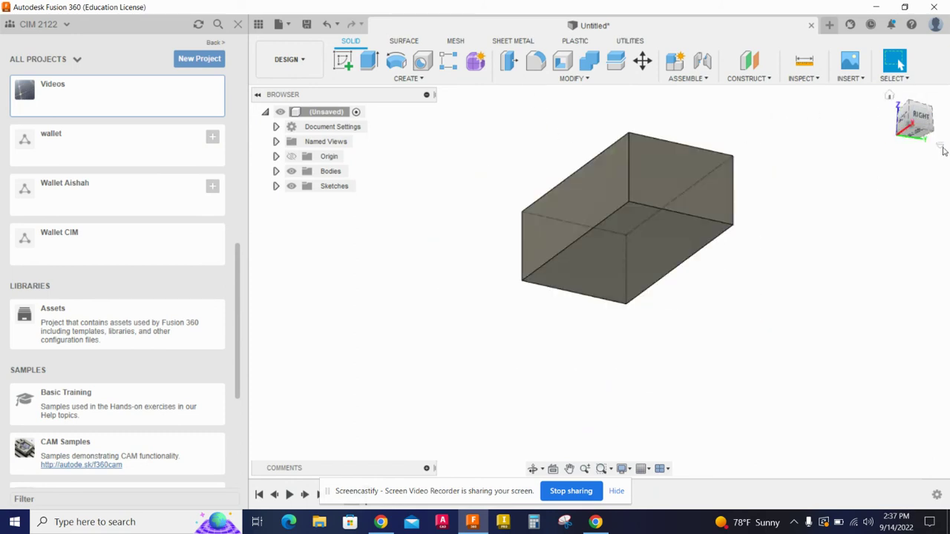
click(889, 97)
scroll(661, 193, down, 3)
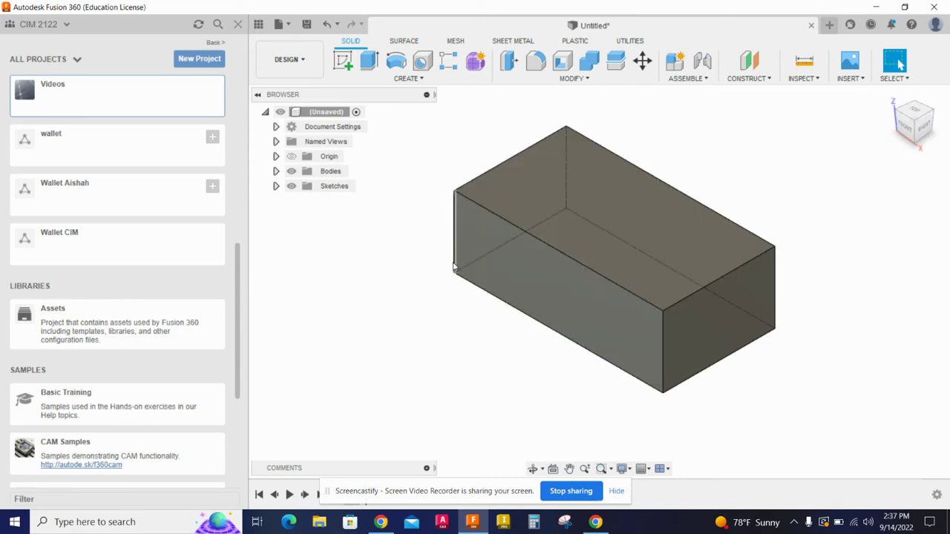
click(905, 127)
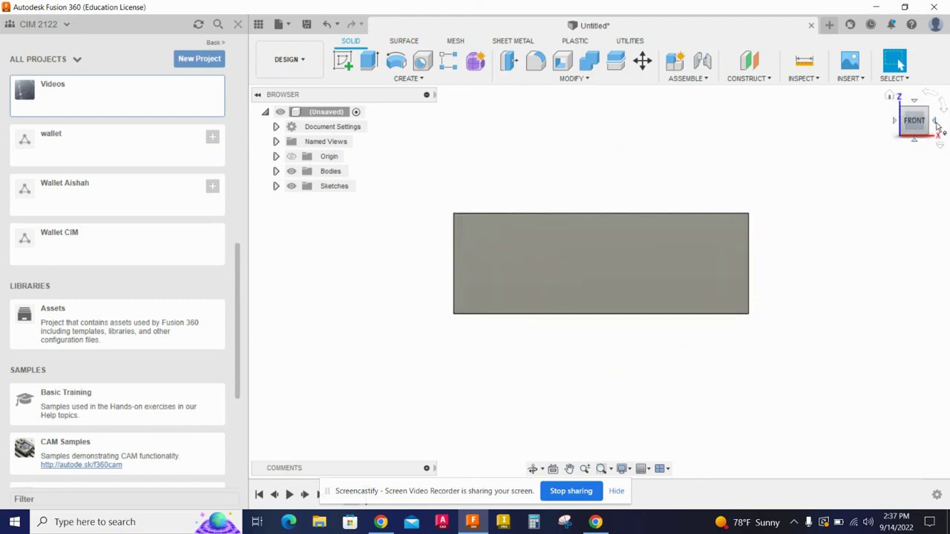
click(937, 126)
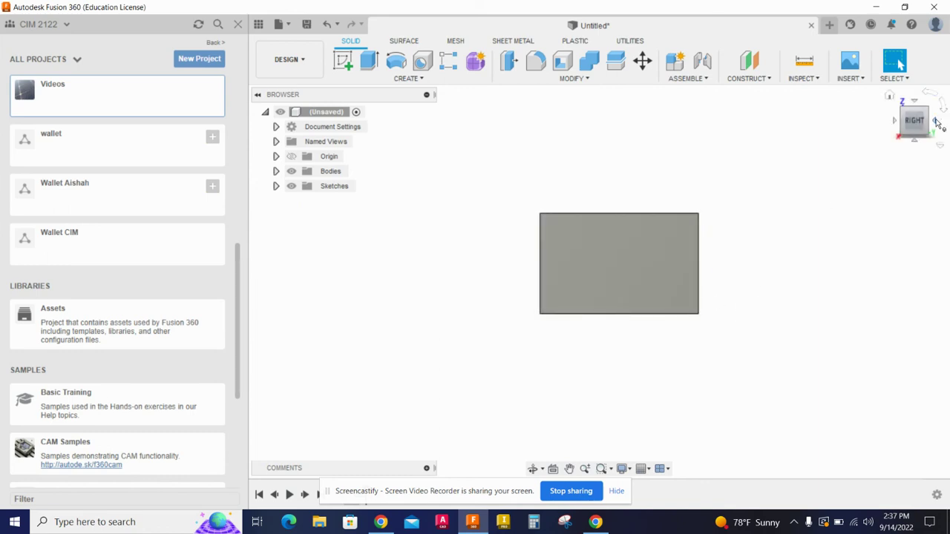
click(889, 97)
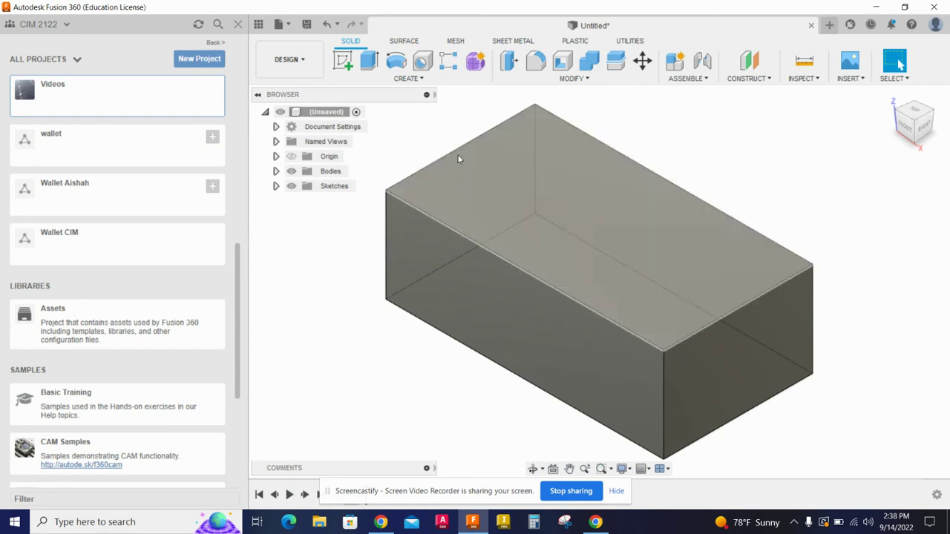
- Enter 'Slotted Block' as the design name, then check the part name on the Chrome lesson page
click(308, 25)
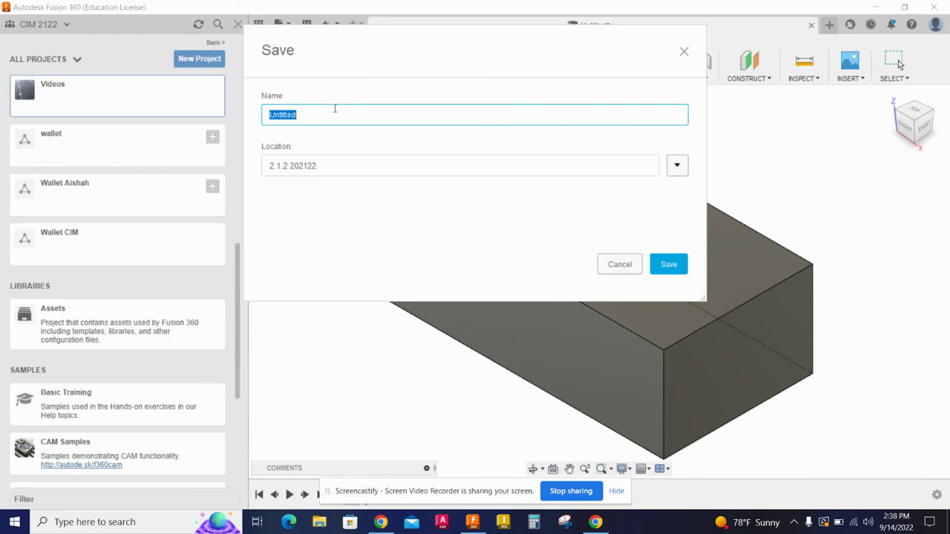
text(Slotted Block)
click(599, 524)
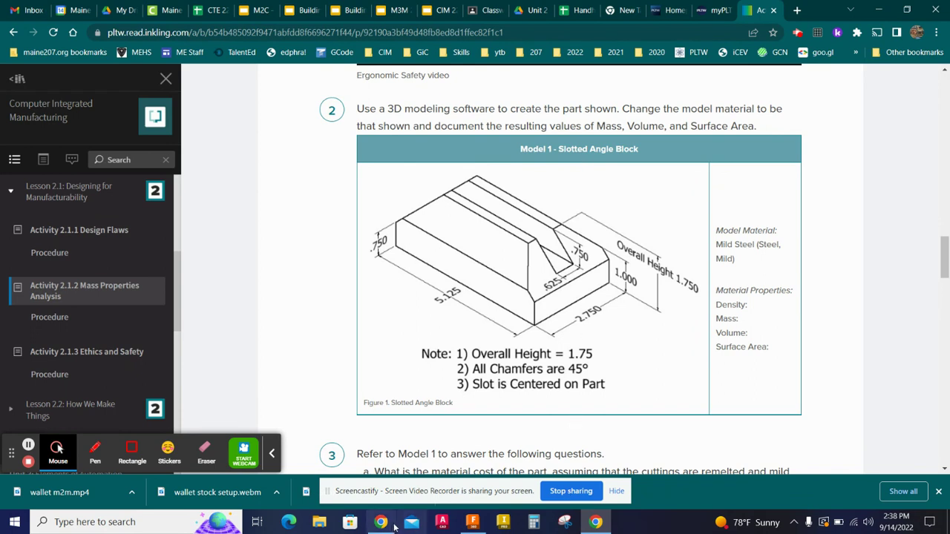
- Correct the name to 'Slotted Angle Block Stock' and save the design
click(472, 522)
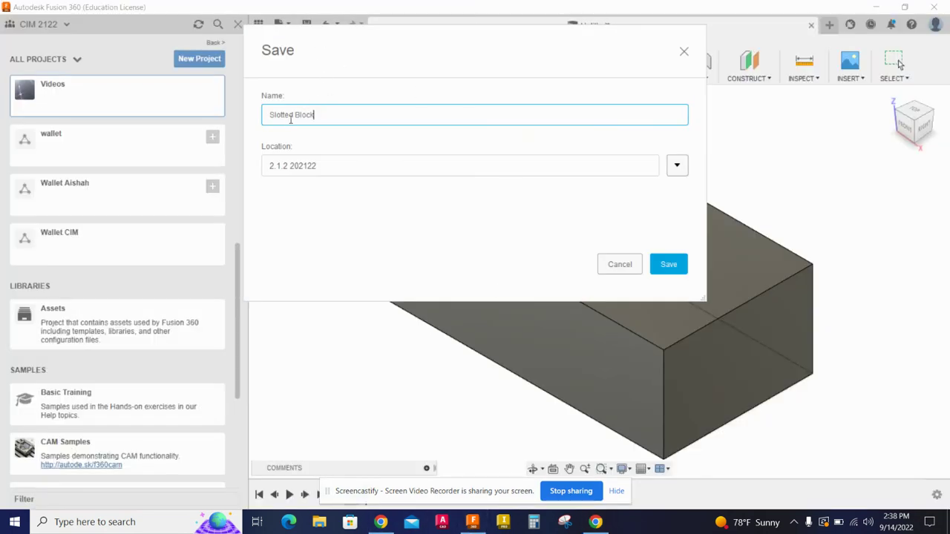
text(Angel)
key(BackSpace)
key(BackSpace)
key(BackSpace)
text(le)
click(668, 266)
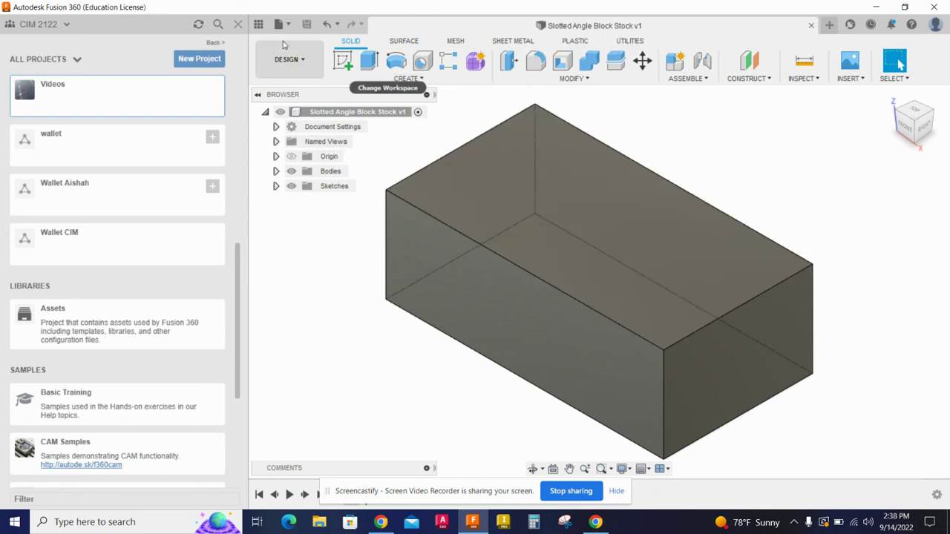
click(286, 63)
click(286, 62)
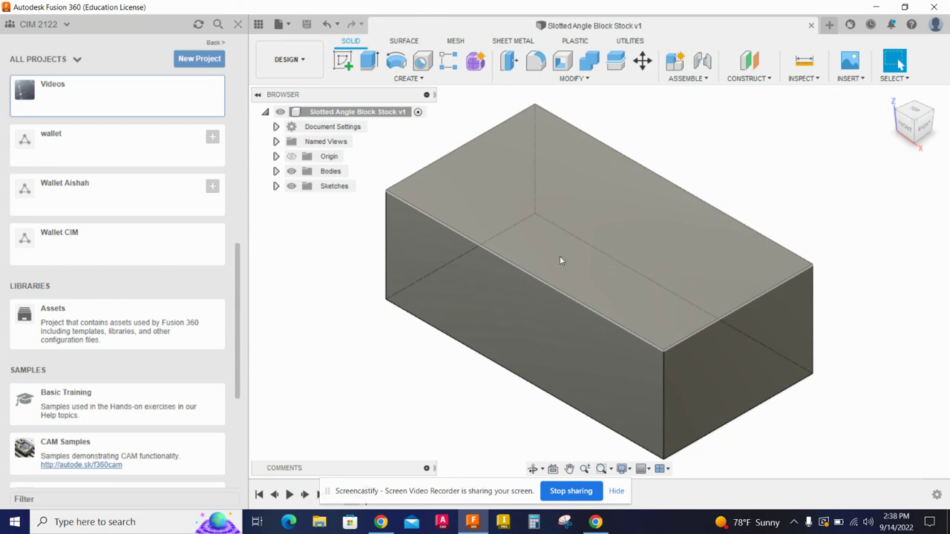
drag(238, 277, 245, 46)
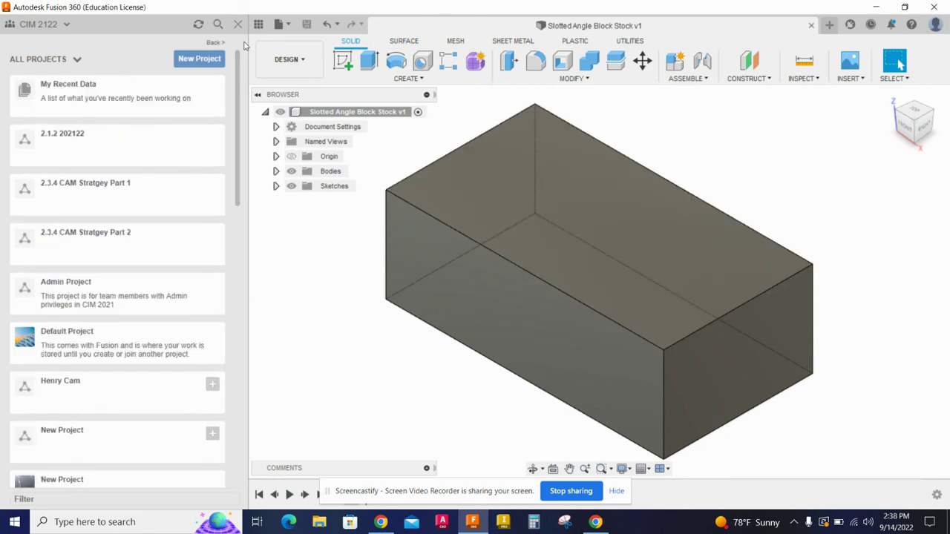